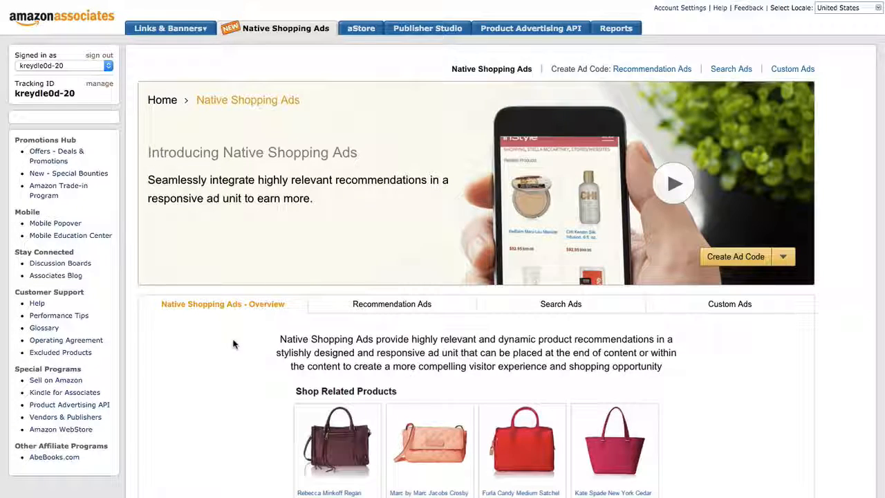
# Step: Review the Native Shopping Ads overview and the descriptions of the Recommendation, Search and Custom Ads formats
pyautogui.scroll(-4, 233, 344)
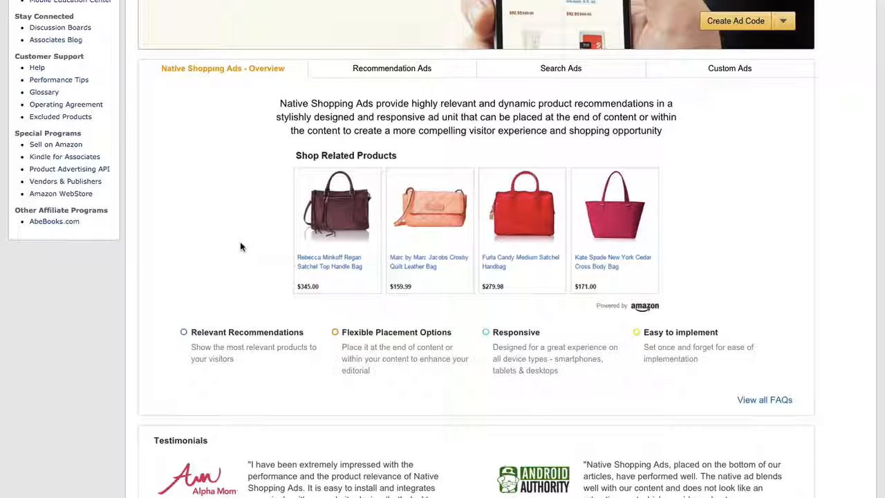
pyautogui.scroll(-1, 228, 277)
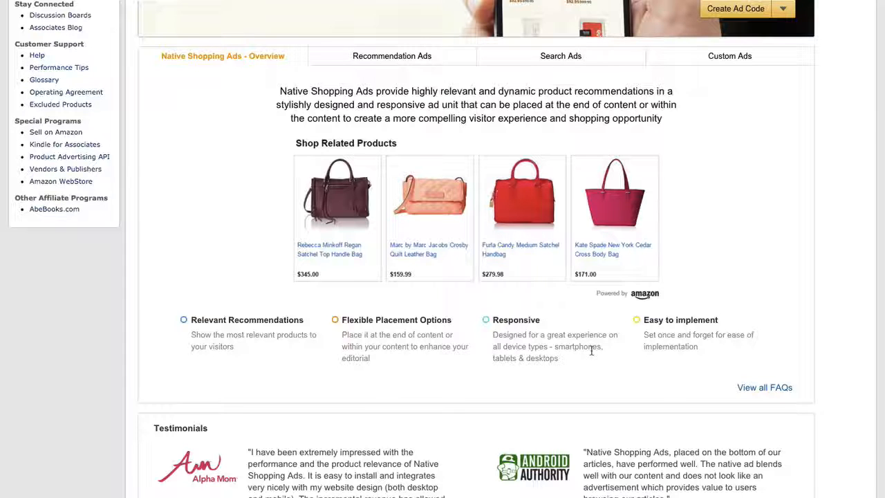
pyautogui.scroll(1, 743, 279)
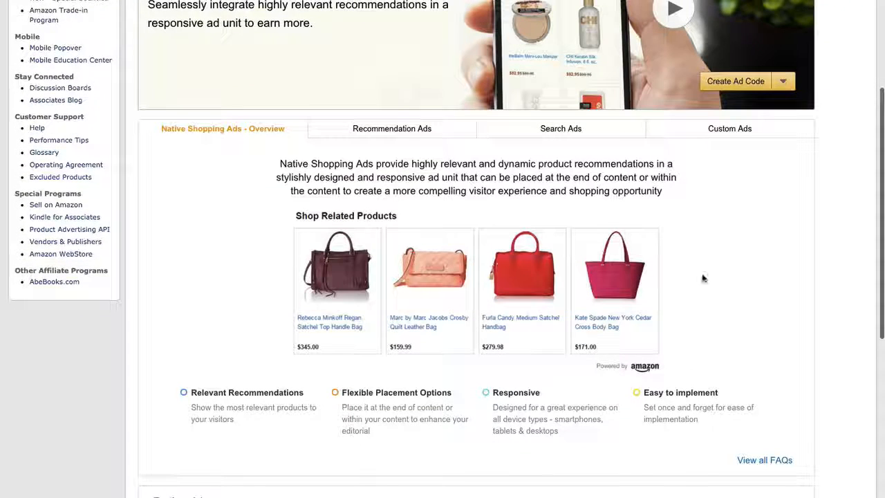
pyautogui.click(383, 133)
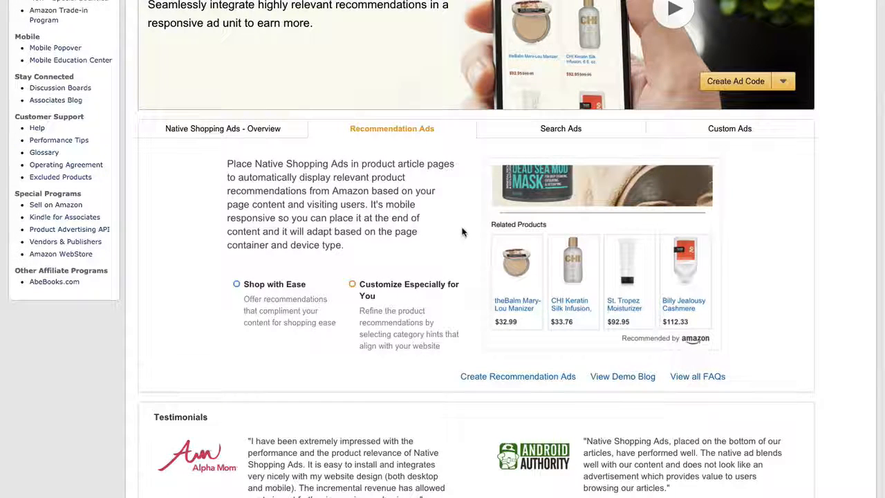
pyautogui.click(560, 135)
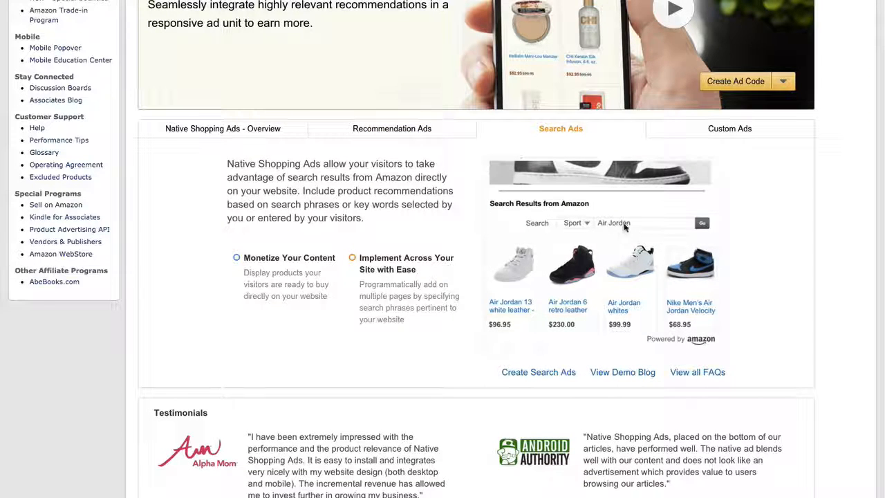
pyautogui.click(723, 129)
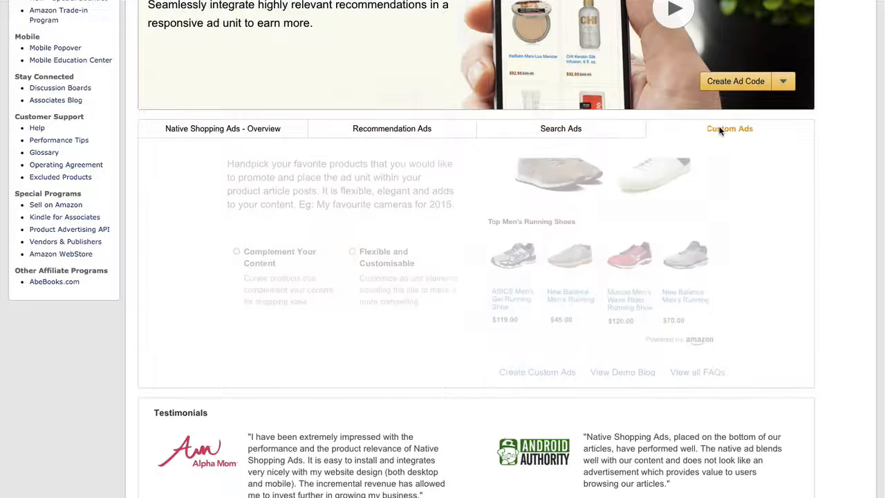
# Step: Return to the Recommendation Ads description and open the page for creating Recommendation Ads code
pyautogui.click(445, 129)
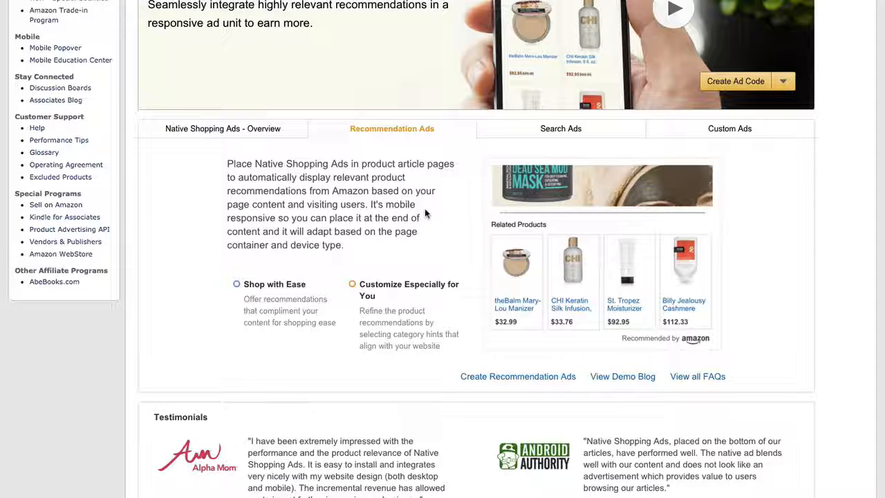
pyautogui.scroll(-1, 432, 278)
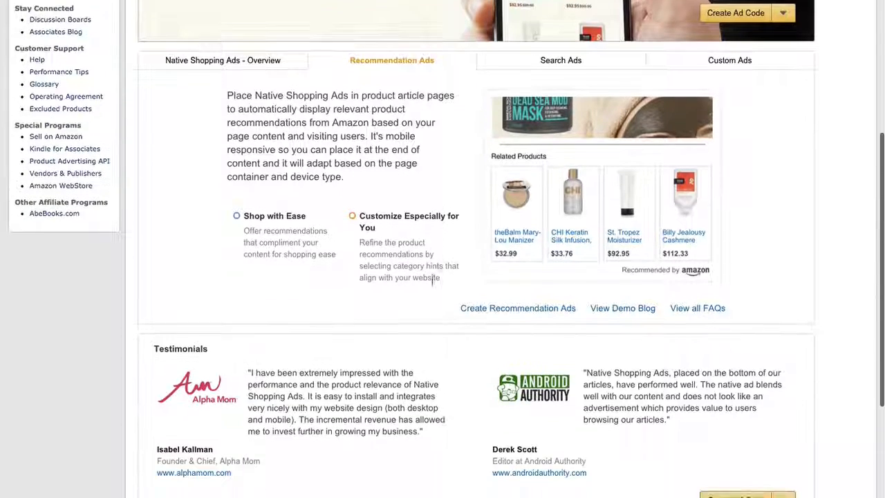
pyautogui.scroll(-1, 433, 278)
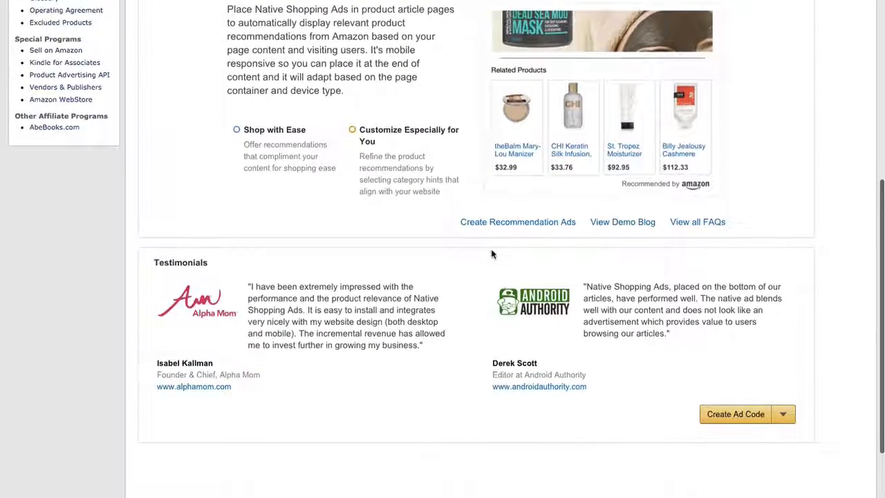
pyautogui.click(538, 223)
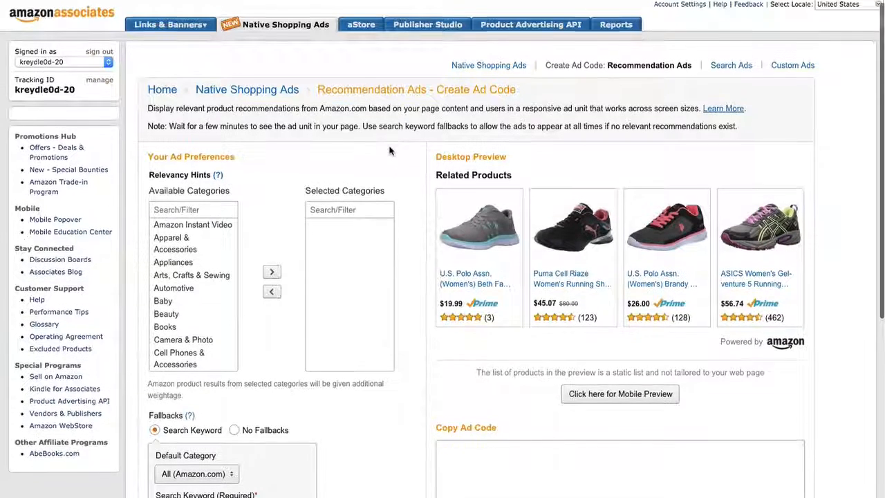
# Step: Filter the available relevancy hint categories by "book" and add Books to the selected categories
pyautogui.scroll(-1, 389, 151)
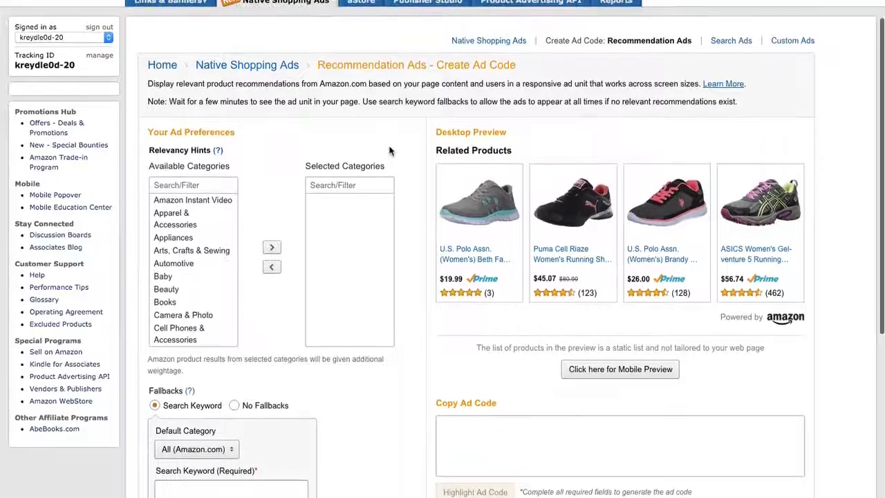
pyautogui.scroll(-1, 390, 151)
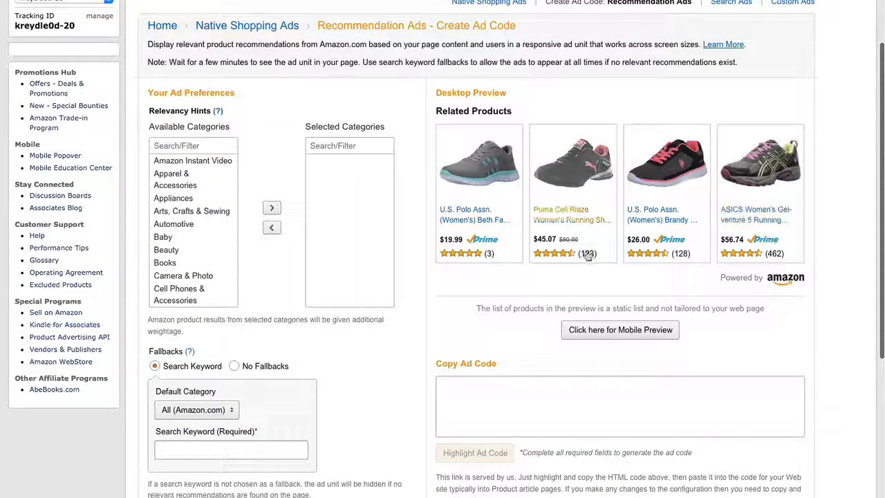
pyautogui.scroll(-1, 435, 341)
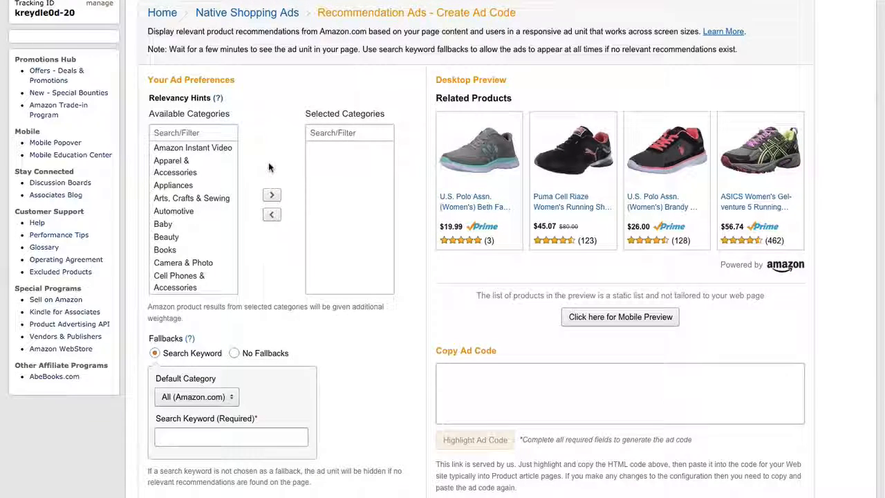
pyautogui.scroll(-1, 270, 170)
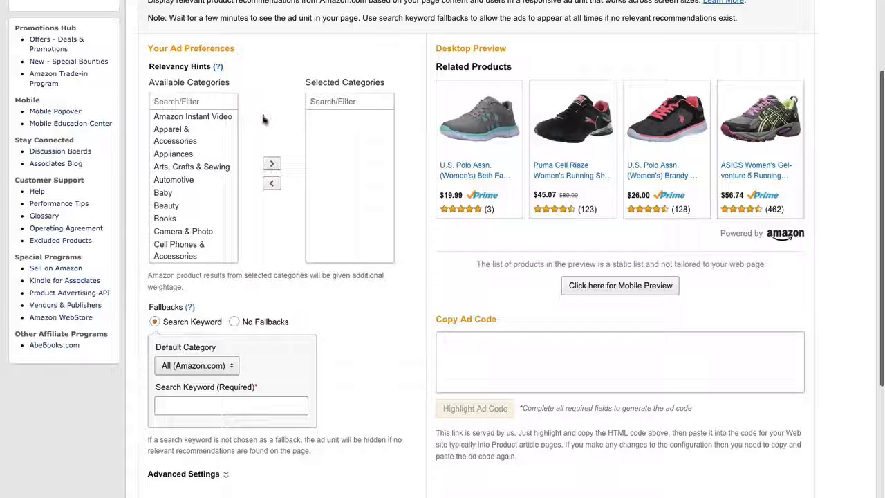
pyautogui.click(201, 101)
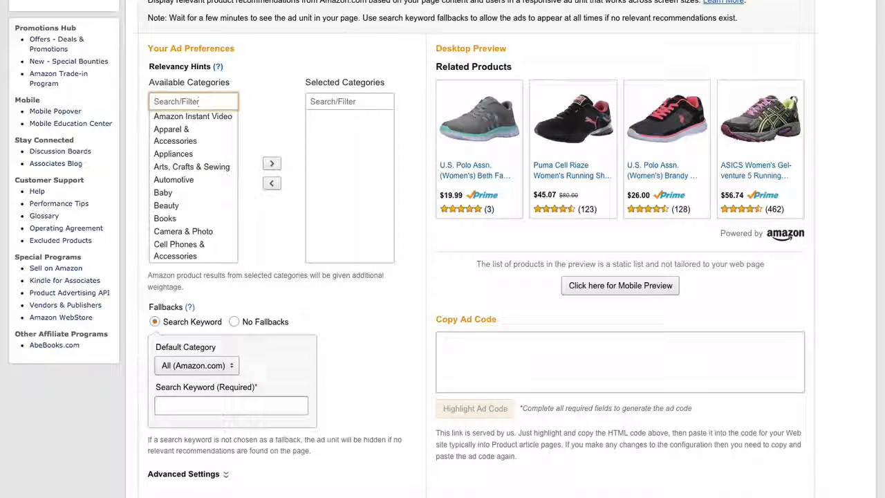
pyautogui.write('book')
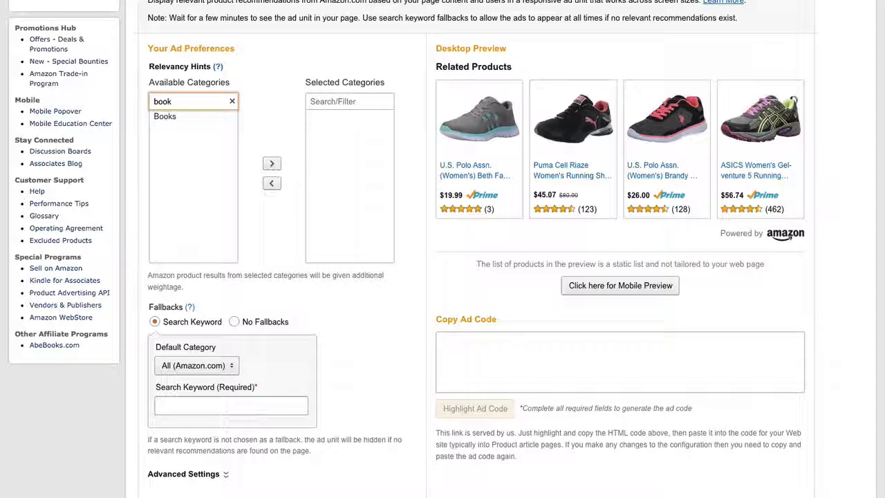
pyautogui.click(194, 117)
pyautogui.click(272, 166)
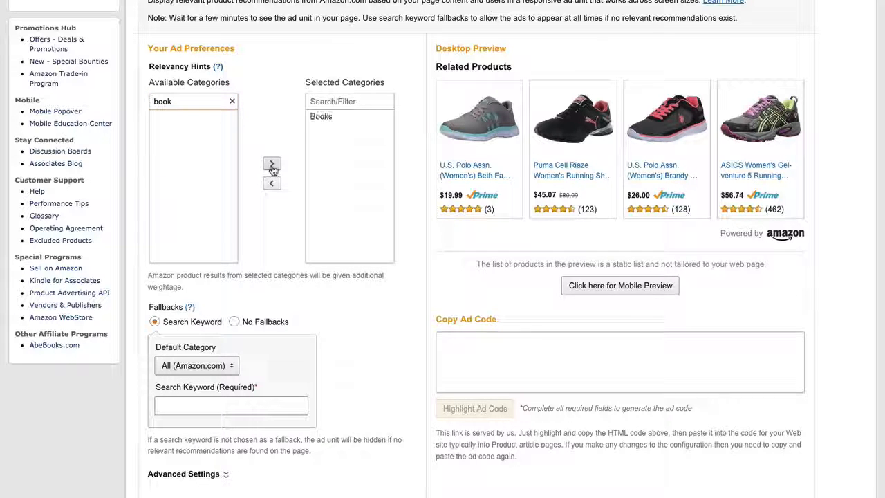
# Step: Clear the available categories filter and add Arts, Crafts & Sewing to the selected categories
pyautogui.click(190, 102)
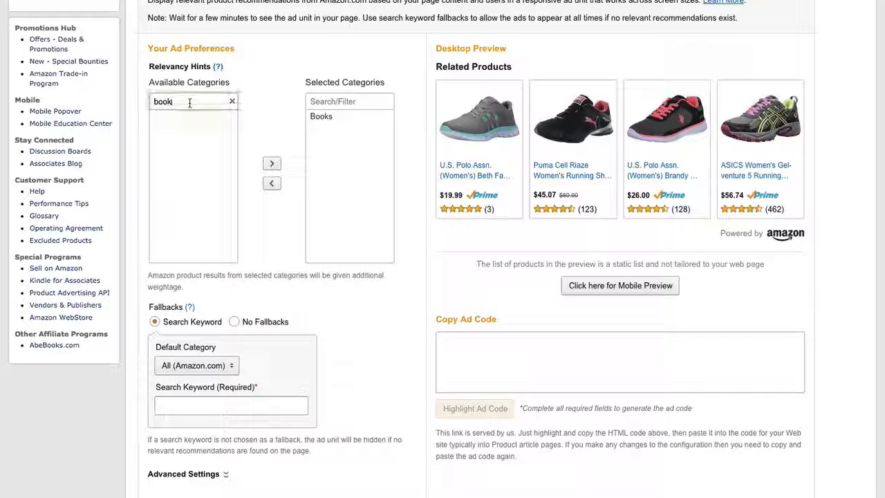
pyautogui.click(232, 102)
pyautogui.click(185, 168)
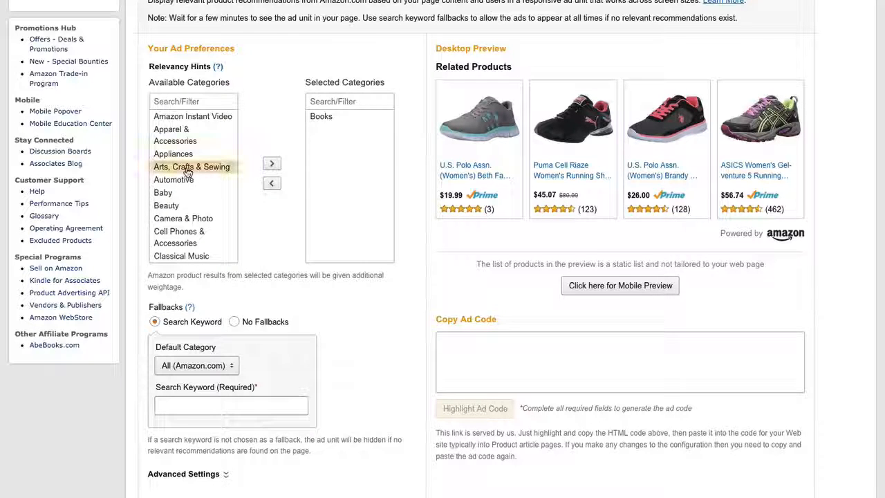
pyautogui.click(273, 165)
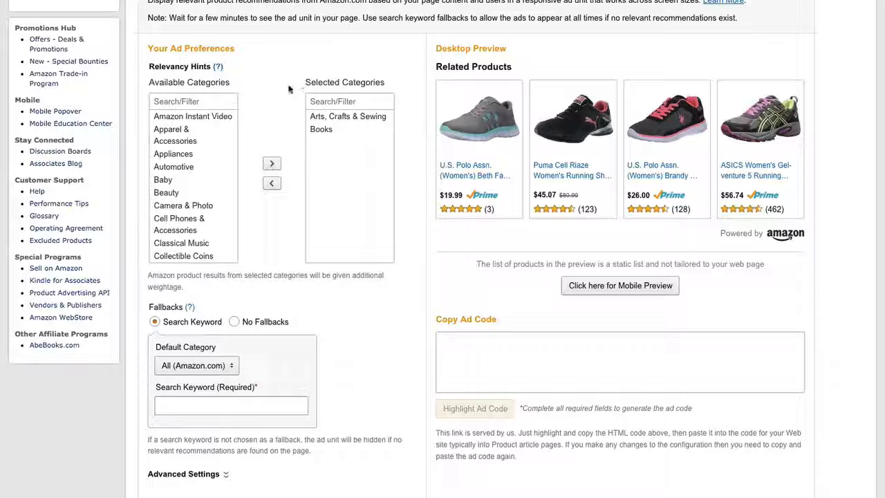
# Step: Set the required fallback search keyword to "harry potter"
pyautogui.scroll(-1, 284, 150)
pyautogui.scroll(-3, 284, 153)
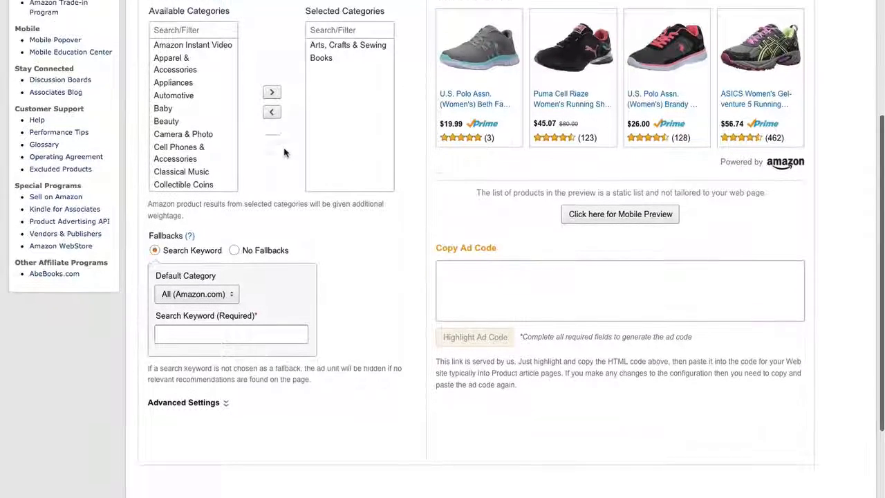
pyautogui.scroll(-1, 283, 152)
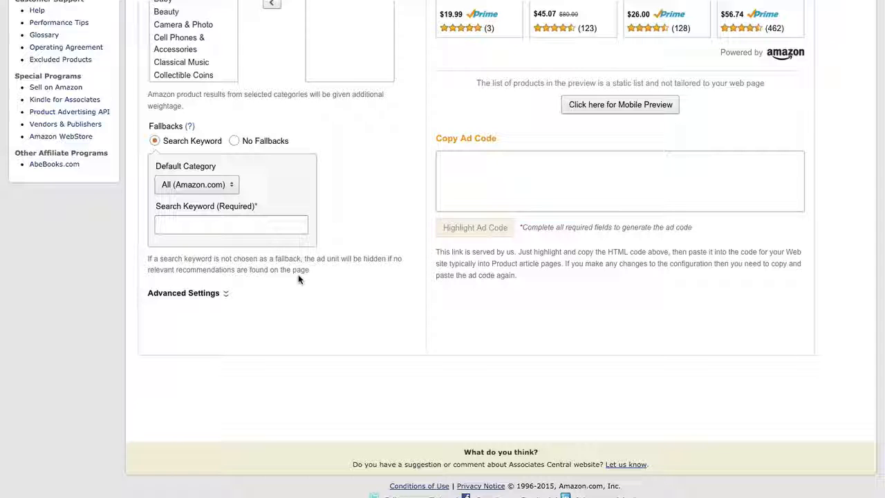
pyautogui.click(257, 228)
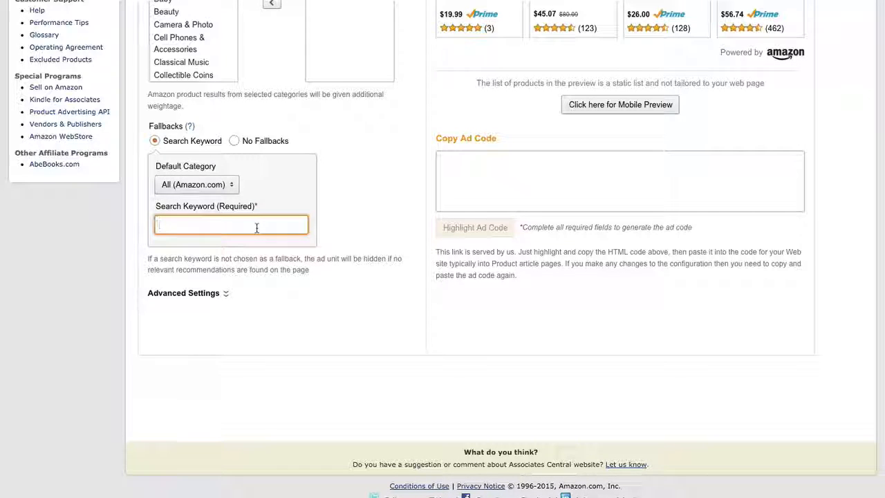
pyautogui.write('harry potter')
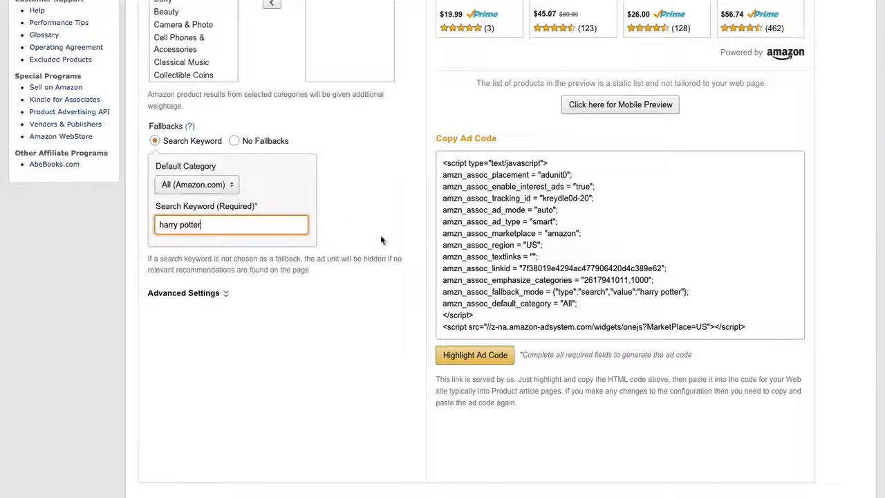
# Step: Replace Arts, Crafts & Sewing with DVD in the selected relevancy hint categories
pyautogui.scroll(3, 381, 240)
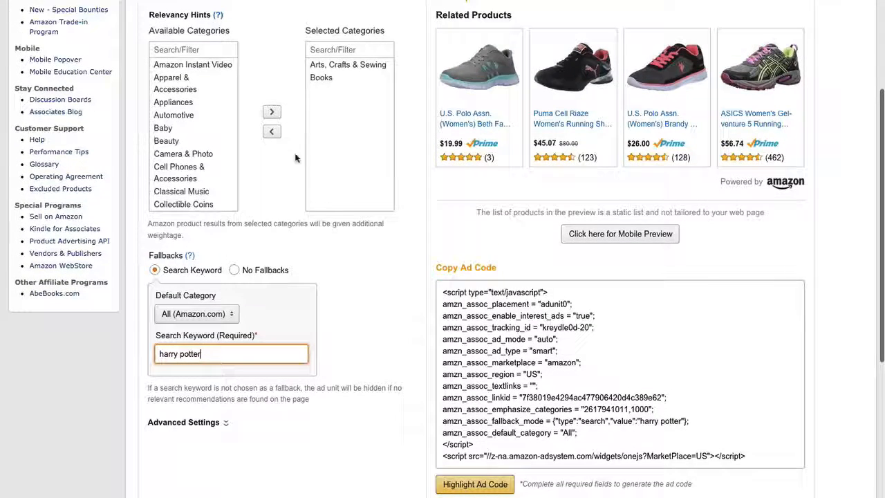
pyautogui.click(348, 69)
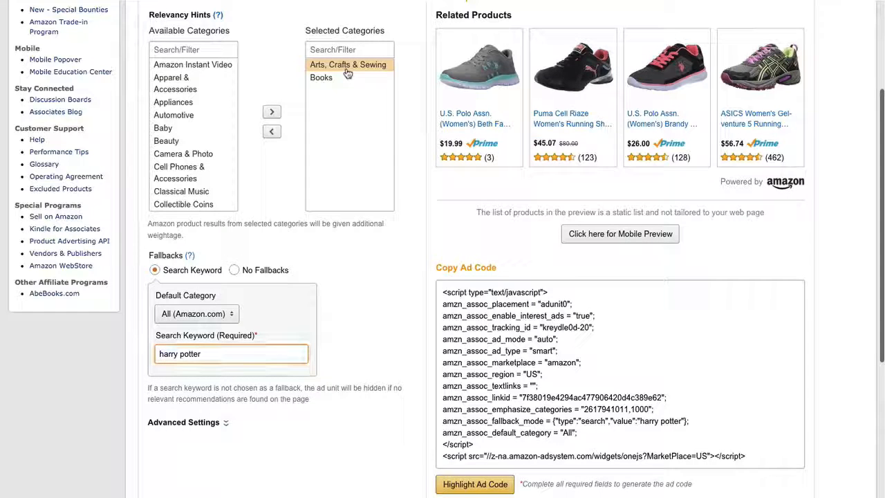
pyautogui.click(272, 130)
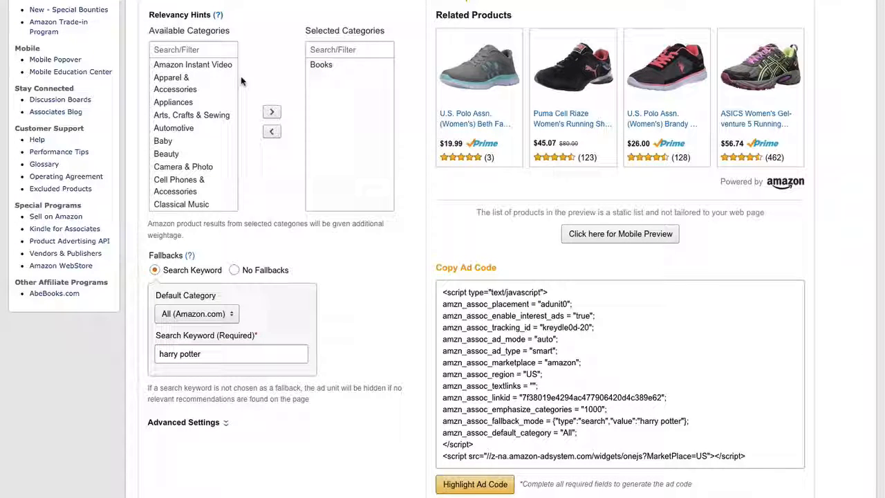
pyautogui.scroll(-4, 213, 141)
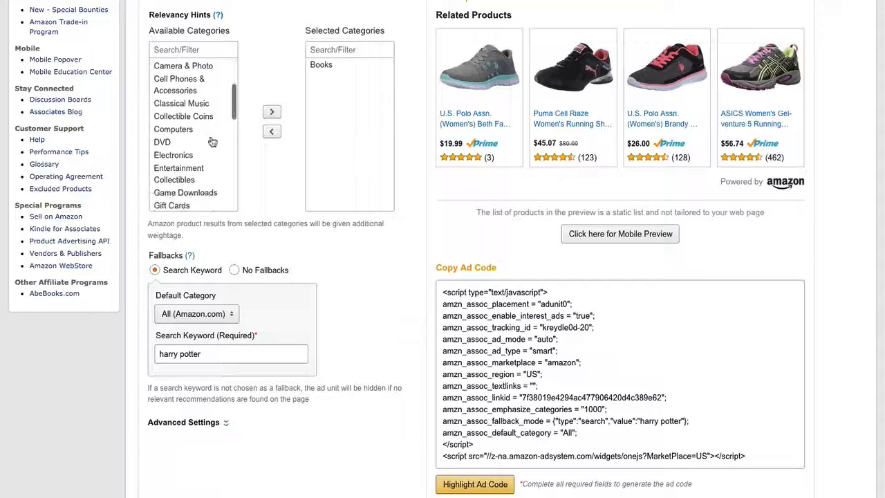
pyautogui.click(184, 141)
pyautogui.click(270, 114)
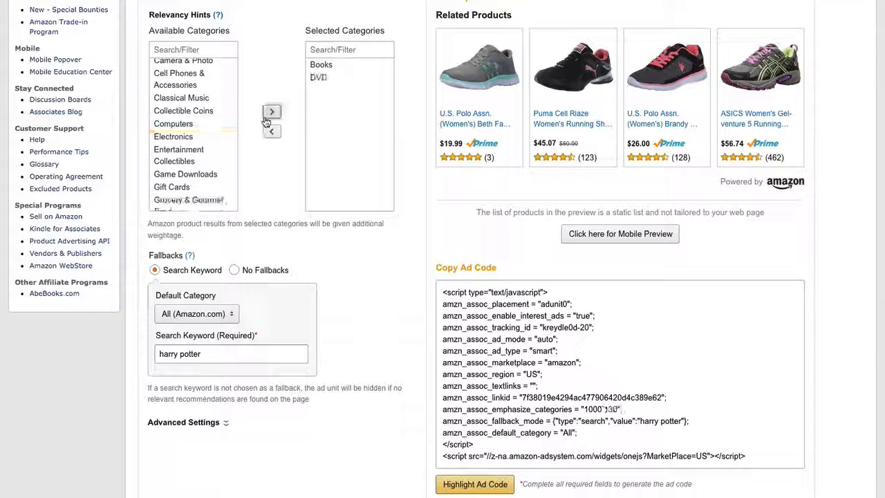
# Step: Expand the Advanced Settings below the ad unit's fallback options
pyautogui.scroll(-1, 291, 68)
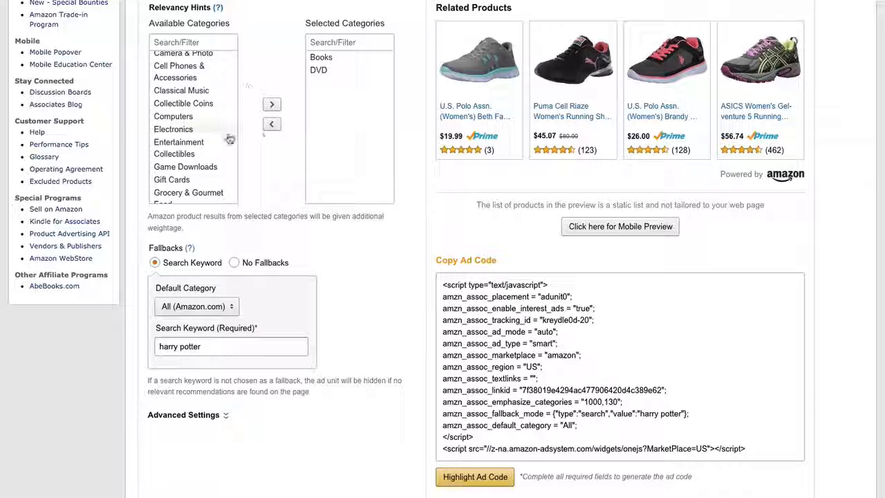
pyautogui.scroll(-1, 232, 145)
pyautogui.scroll(-1, 232, 144)
pyautogui.scroll(-1, 257, 174)
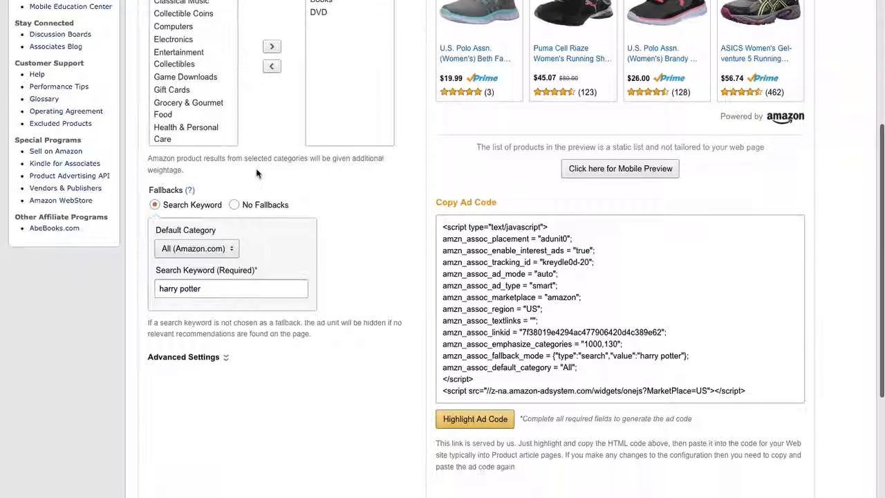
pyautogui.scroll(-1, 333, 223)
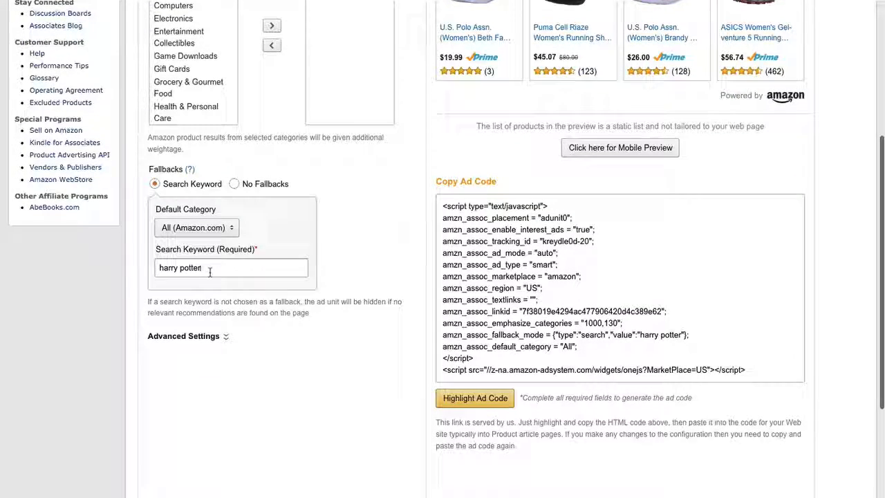
pyautogui.click(209, 272)
pyautogui.scroll(2, 324, 223)
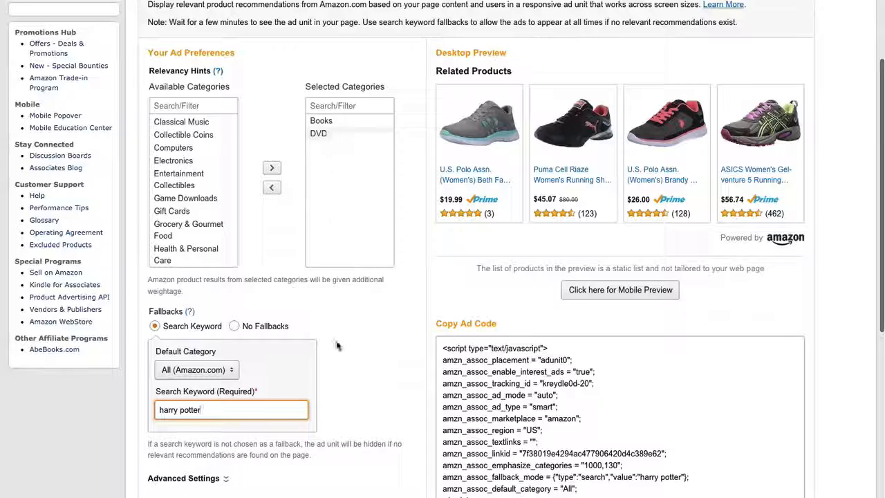
pyautogui.scroll(-3, 337, 346)
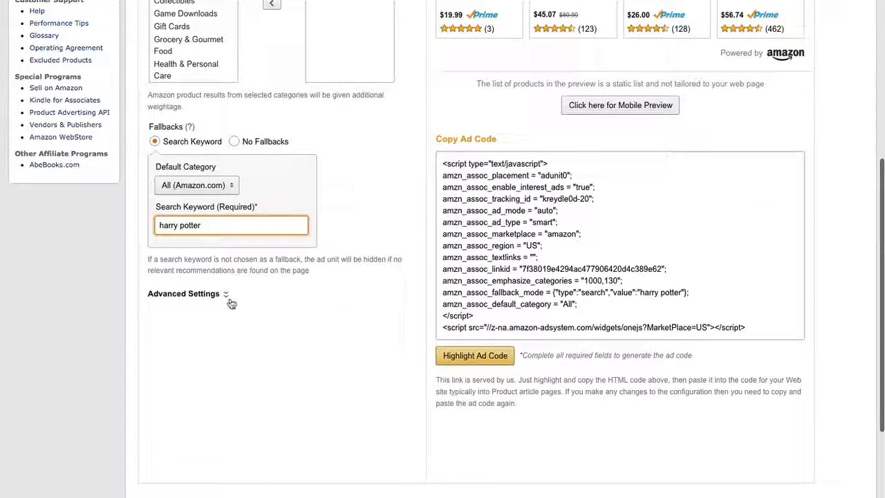
pyautogui.click(229, 300)
pyautogui.scroll(-1, 274, 302)
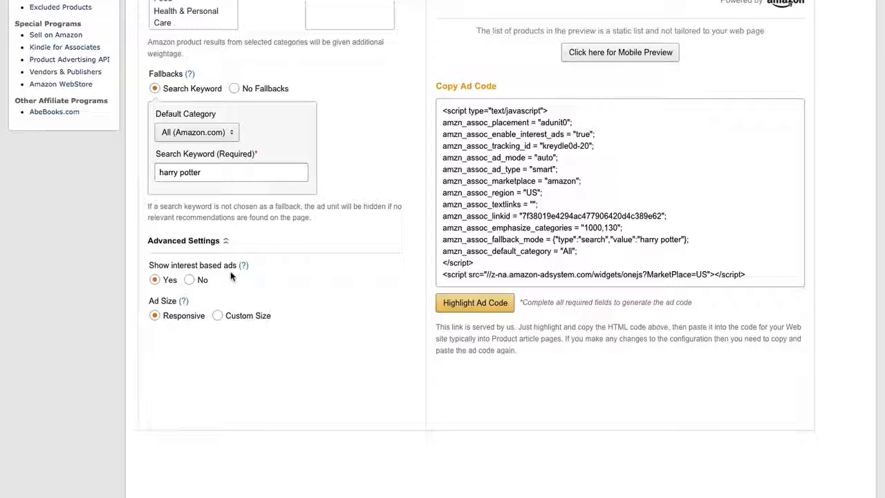
# Step: Review the interest-based ads and ad size options, leaving them as they are, and collapse the Advanced Settings
pyautogui.moveTo(243, 268)
pyautogui.click(213, 241)
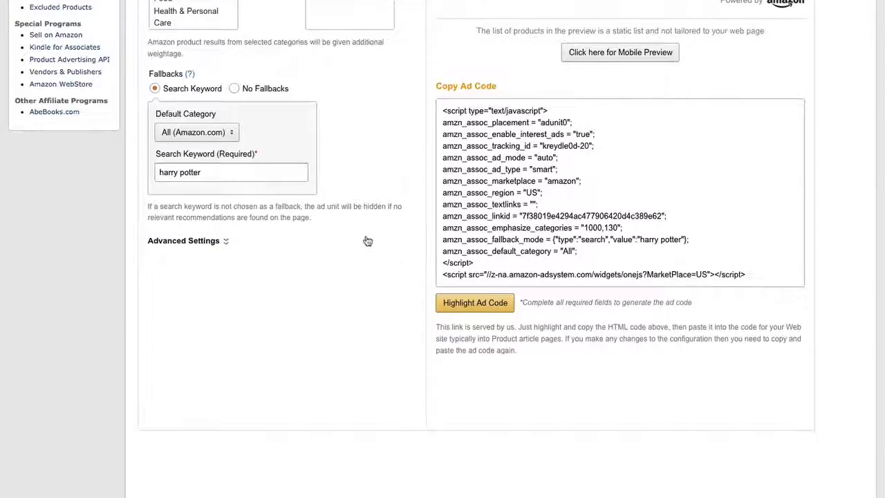
# Step: Open the mobile preview of the Recommendation Ads unit, look through its full product layout and close it
pyautogui.scroll(5, 367, 241)
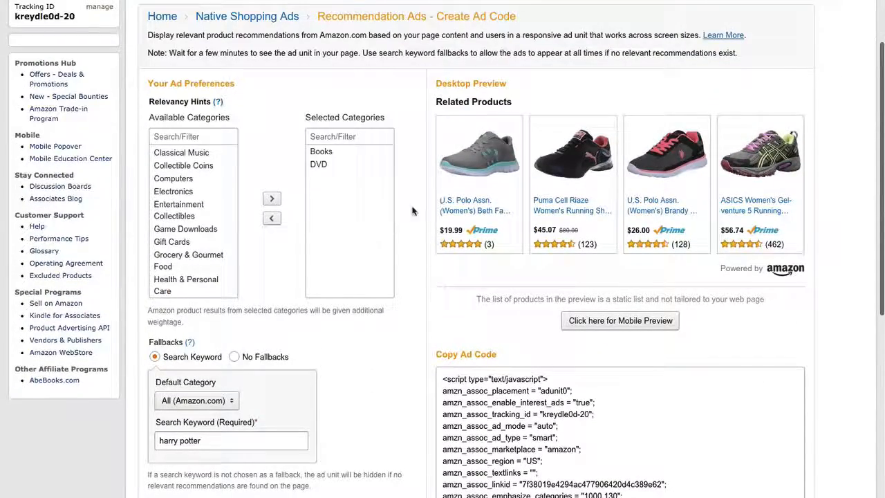
pyautogui.scroll(-1, 410, 235)
pyautogui.click(587, 286)
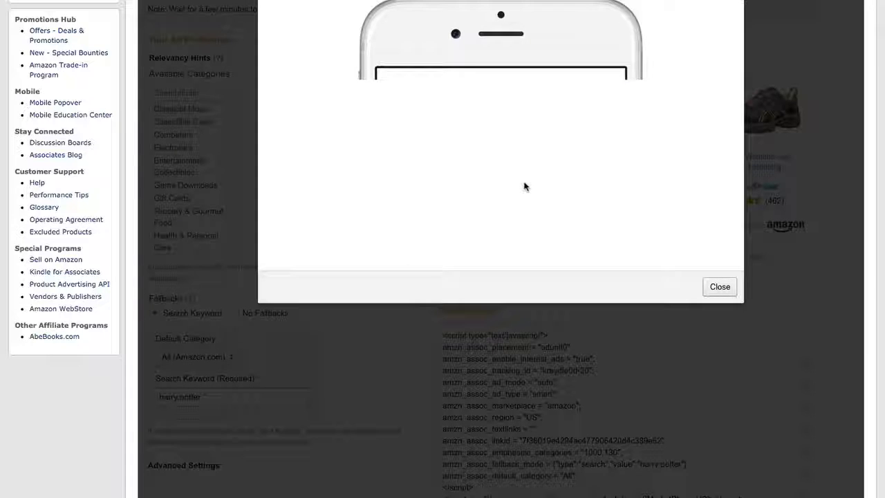
pyautogui.scroll(-2, 526, 187)
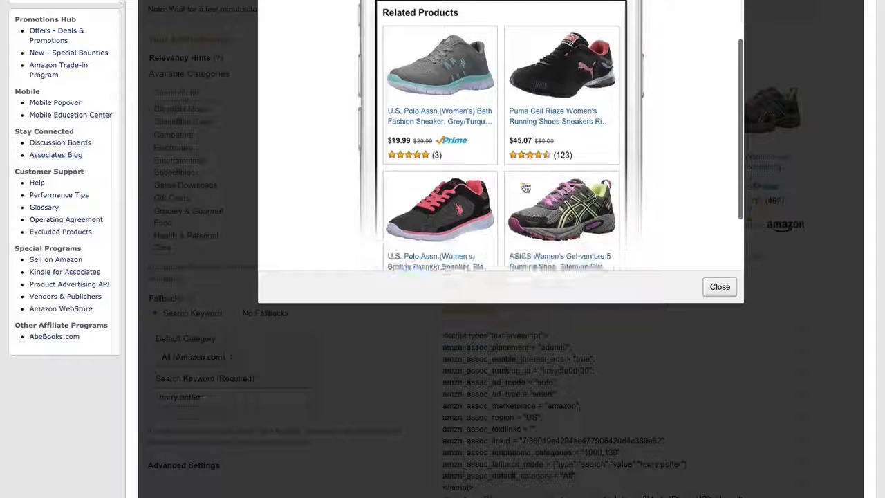
pyautogui.scroll(-5, 526, 187)
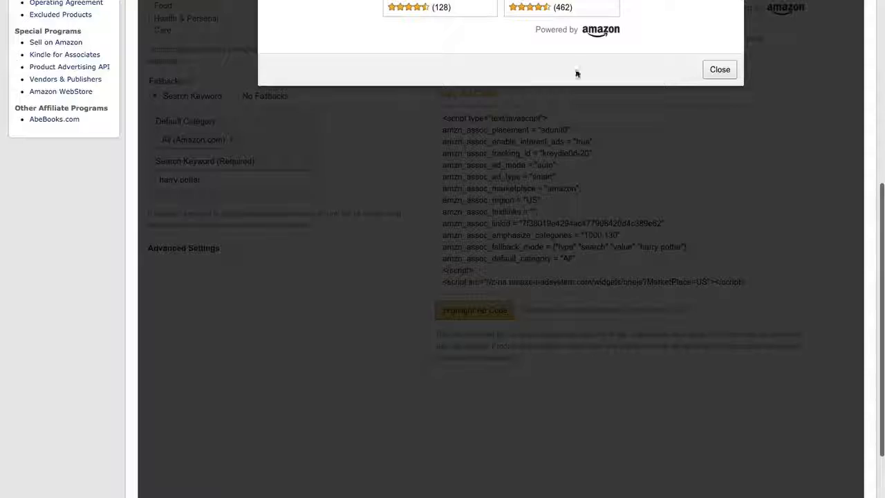
pyautogui.scroll(5, 689, 29)
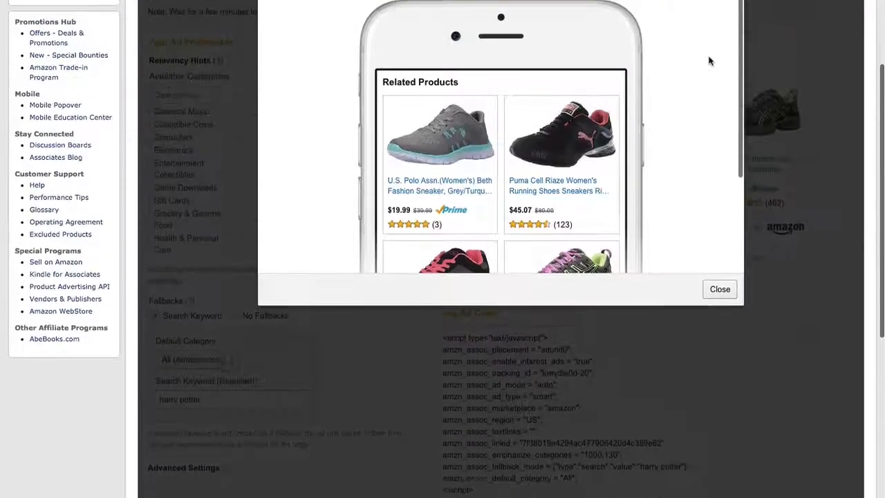
pyautogui.scroll(1, 691, 90)
pyautogui.scroll(-2, 674, 142)
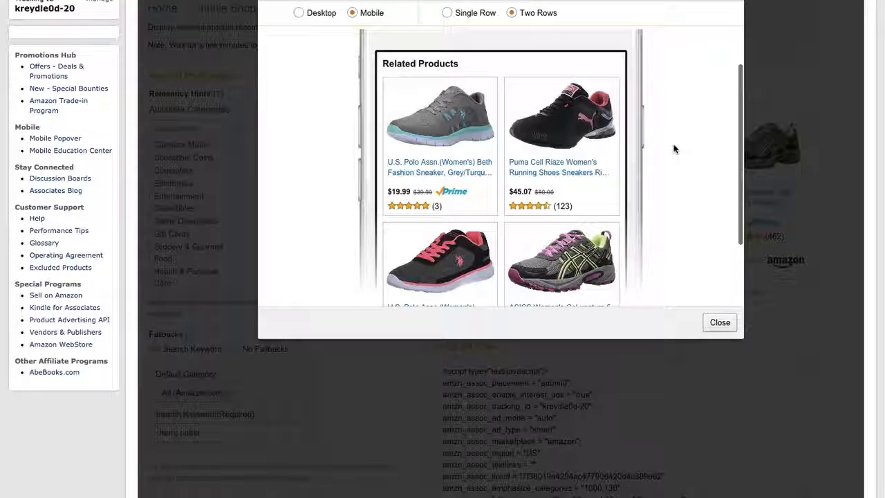
pyautogui.scroll(-4, 676, 148)
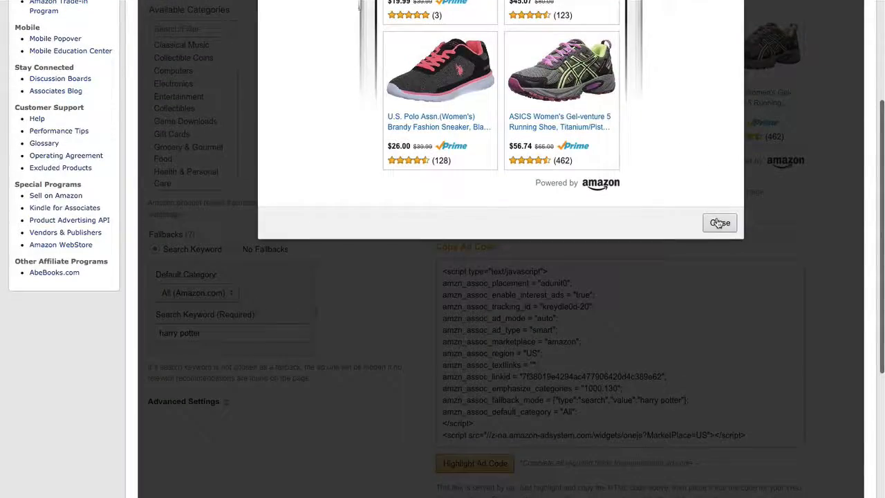
pyautogui.click(719, 223)
# Step: Select the entire generated ad code for the Recommendation Ads unit
pyautogui.scroll(-2, 424, 284)
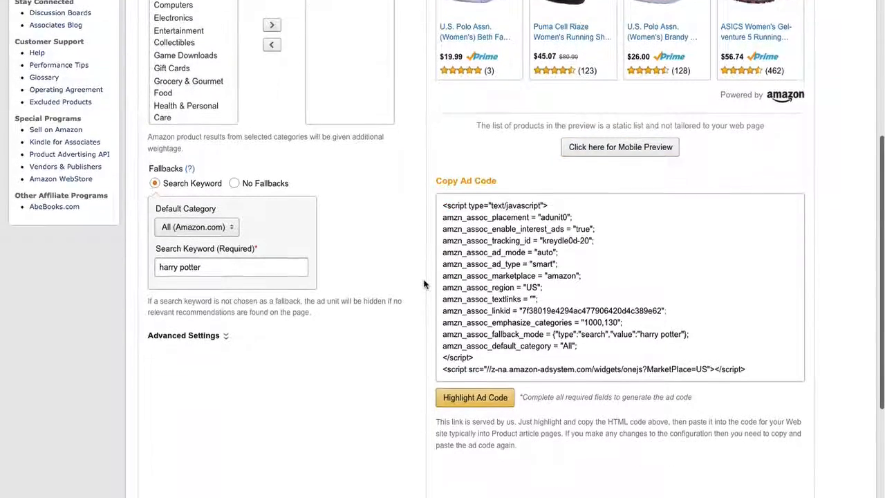
pyautogui.click(474, 256)
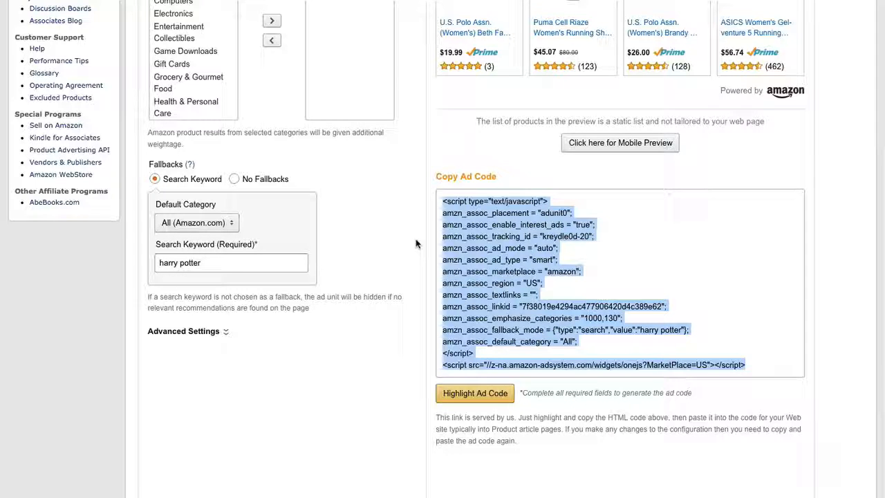
# Step: Switch from Recommendation Ads to the Search Ads code creation page and focus the search box in its desktop preview
pyautogui.scroll(3, 416, 243)
pyautogui.scroll(1, 415, 243)
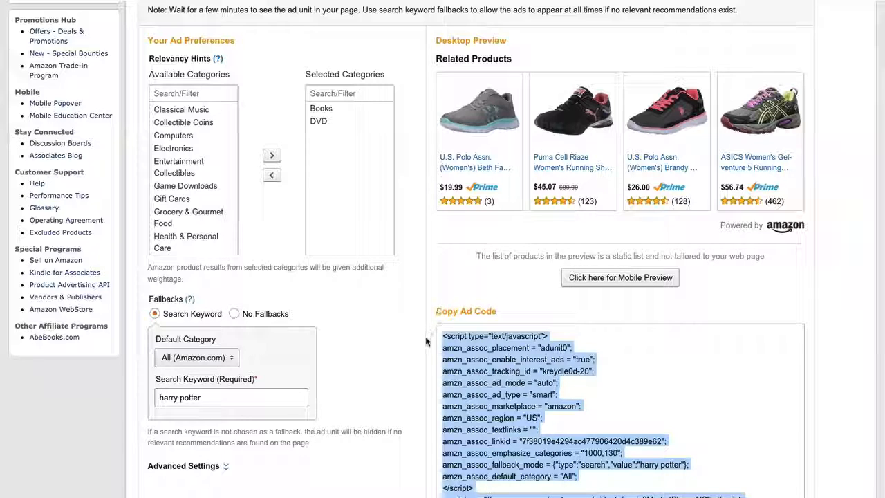
pyautogui.scroll(-5, 426, 336)
pyautogui.scroll(2, 424, 338)
pyautogui.scroll(5, 425, 343)
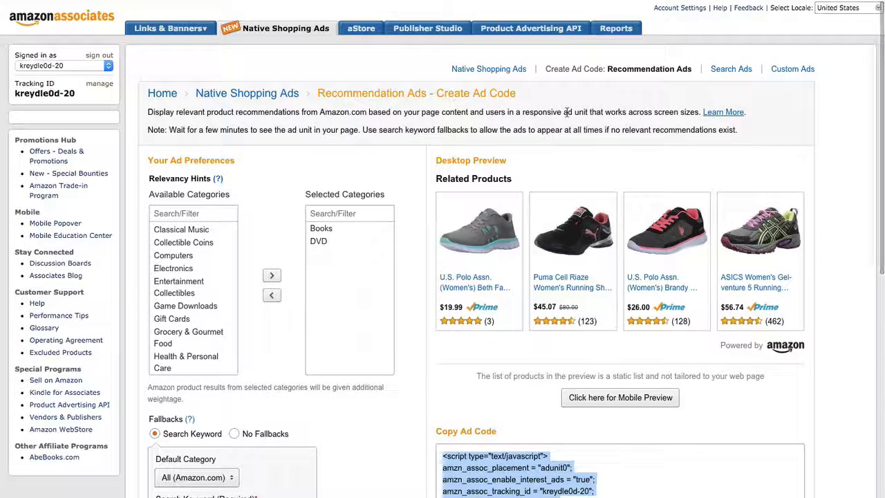
pyautogui.click(733, 71)
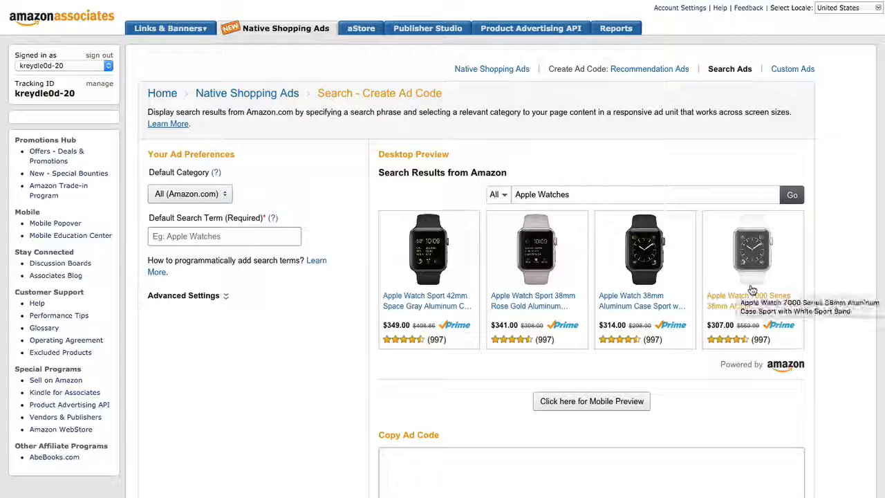
pyautogui.click(637, 197)
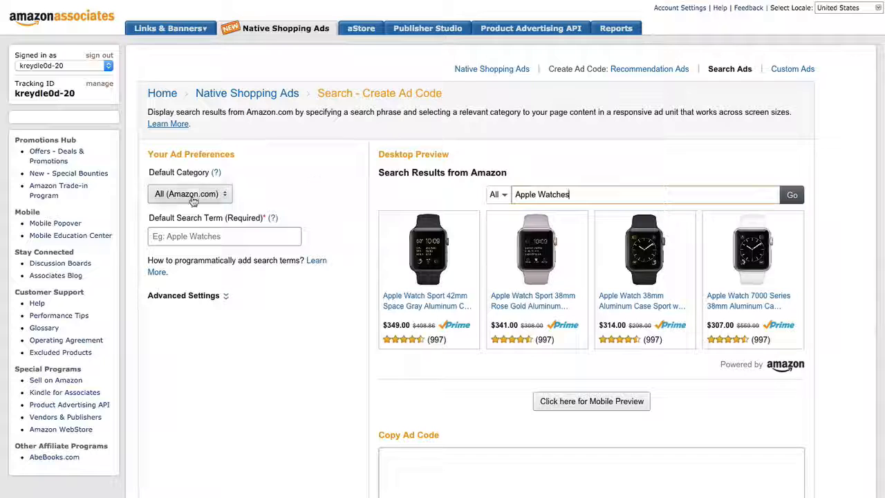
# Step: Set the required default search term to "harry potter" and check the generated Search Ads code and desktop preview
pyautogui.click(224, 237)
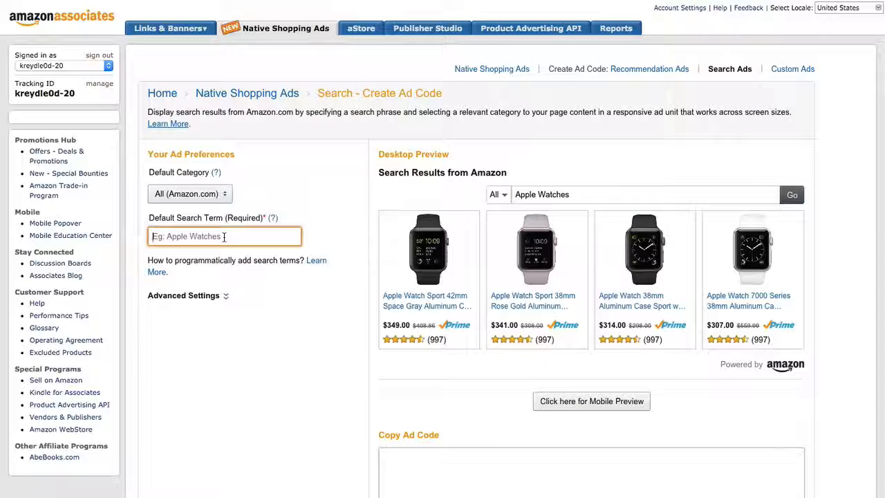
pyautogui.write('harrp')
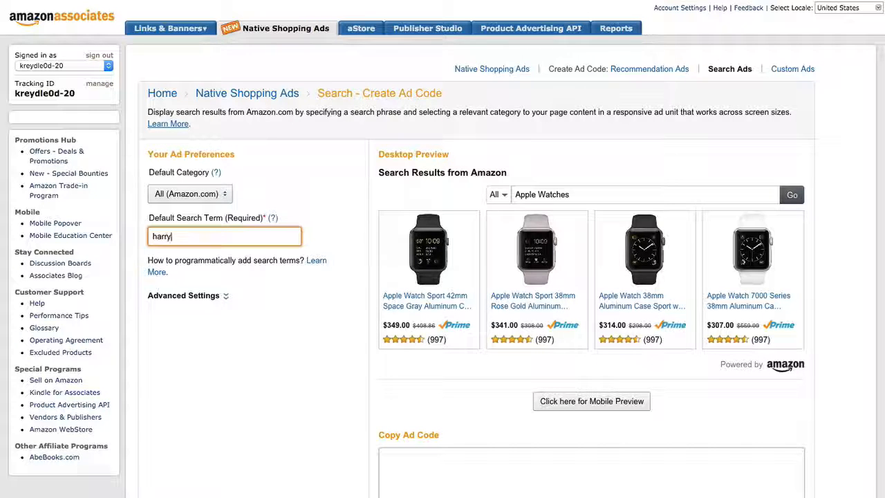
pyautogui.write(' potter')
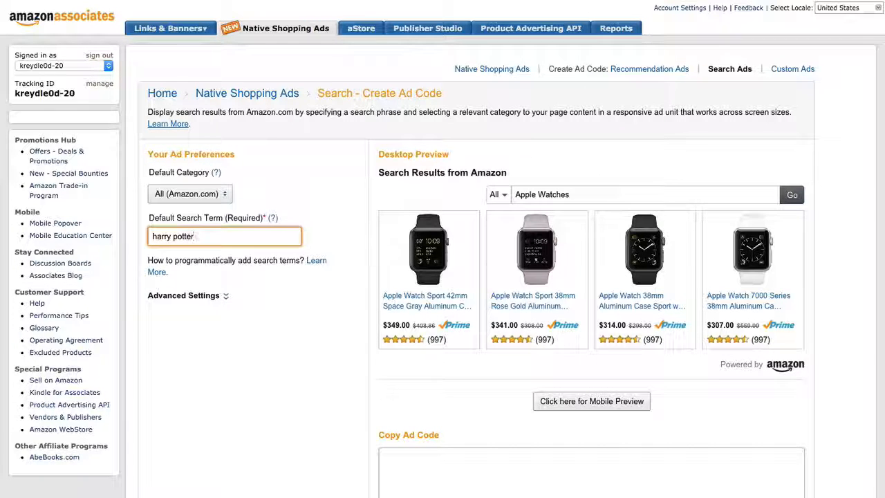
pyautogui.click(309, 316)
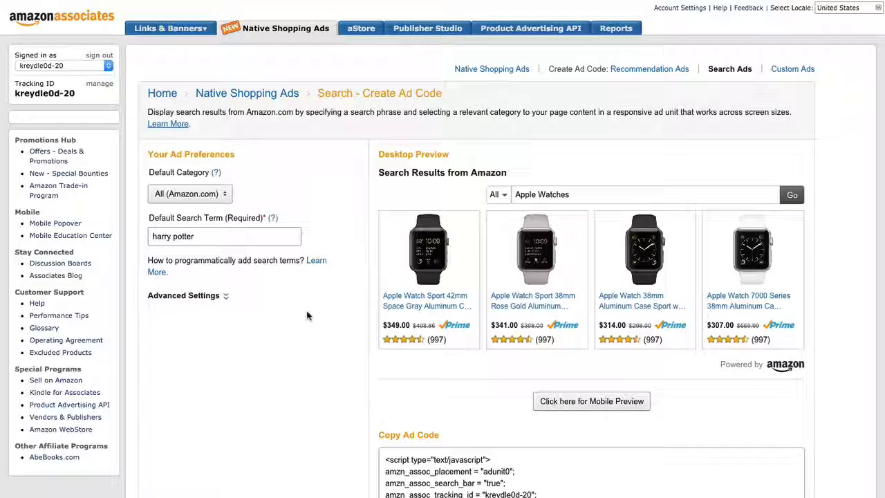
pyautogui.scroll(-5, 331, 338)
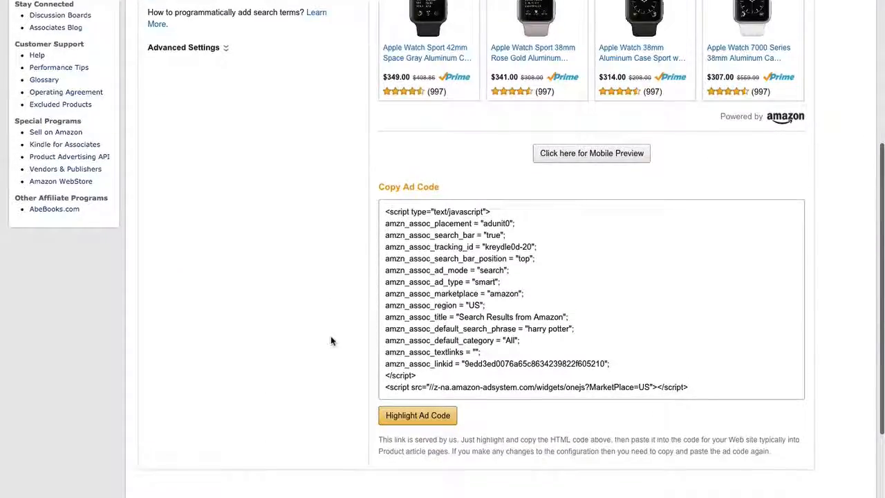
pyautogui.scroll(3, 331, 335)
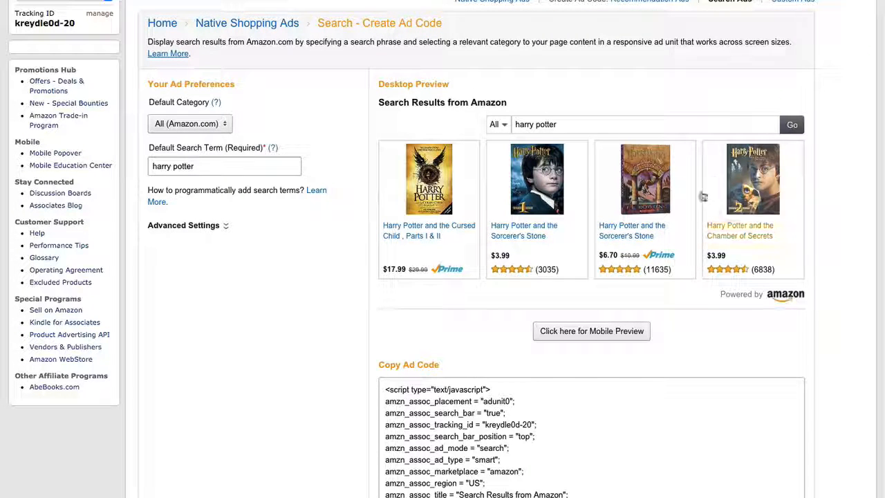
# Step: Examine the category choices beside the desktop preview's search box and close the list without choosing one
pyautogui.click(563, 126)
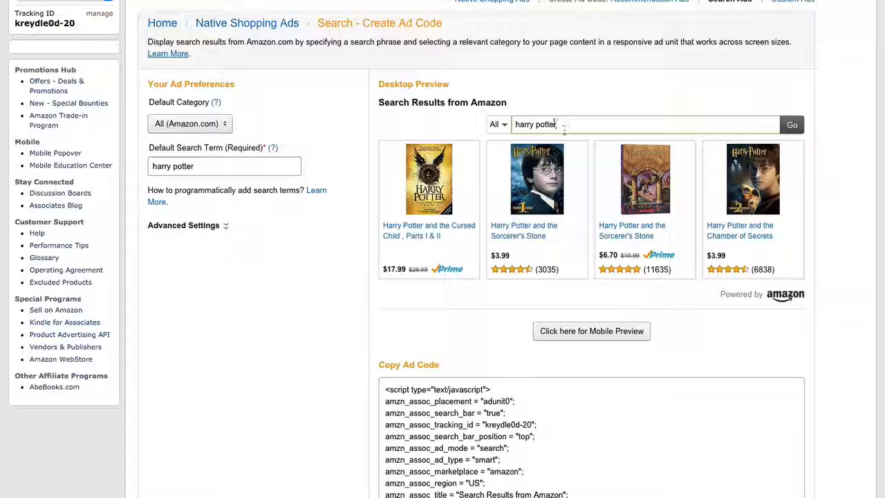
pyautogui.click(503, 126)
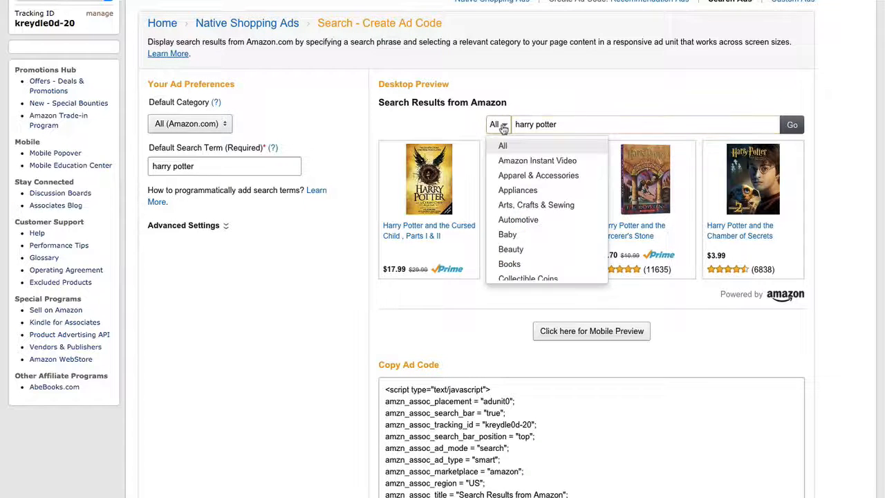
pyautogui.click(587, 86)
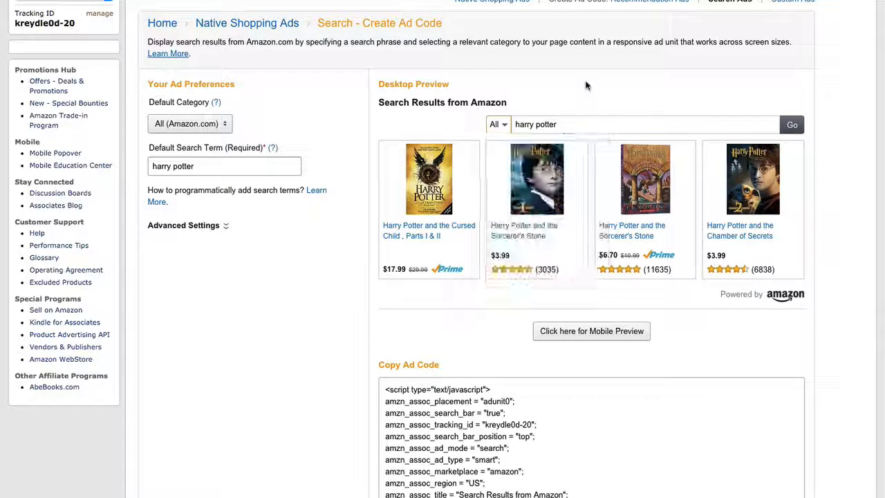
# Step: Search for "lost" from the search box in the ad unit's desktop preview
pyautogui.click(590, 124)
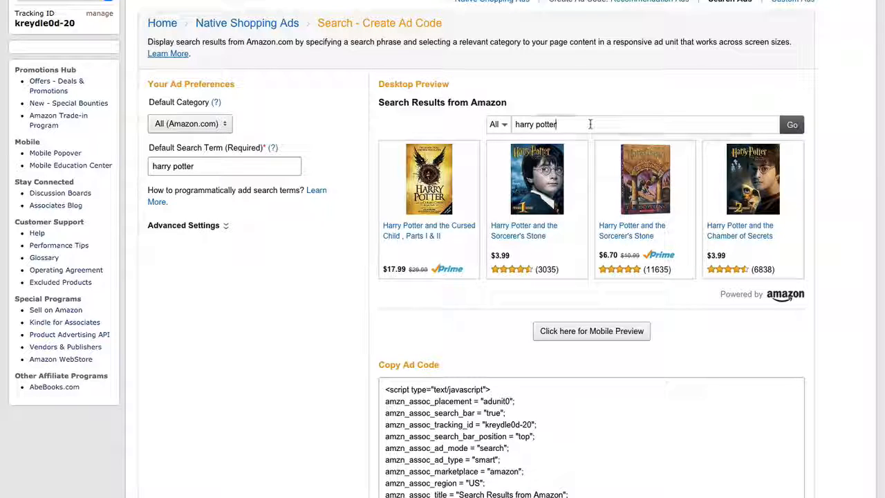
pyautogui.tripleClick(590, 124)
pyautogui.press('BackSpace')
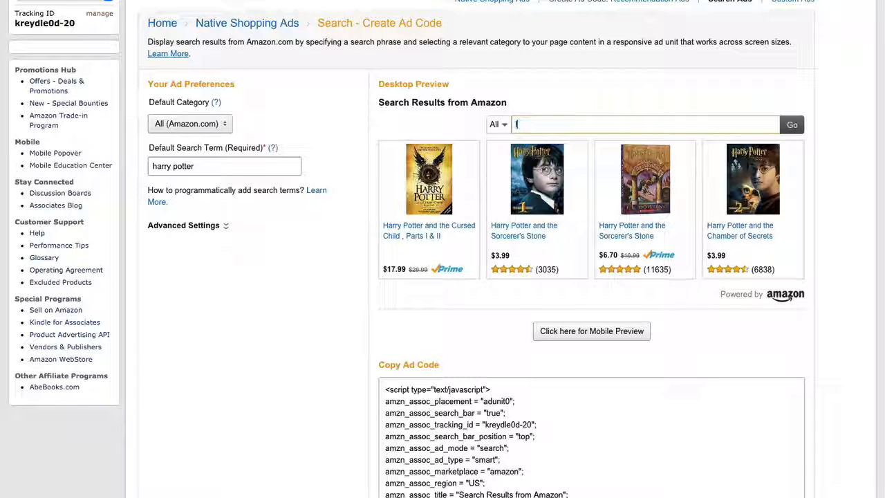
pyautogui.write('lost')
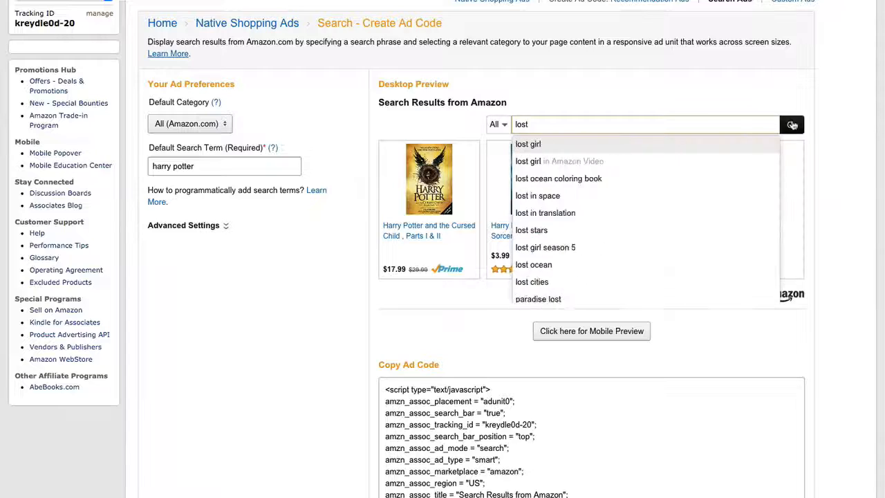
pyautogui.click(793, 125)
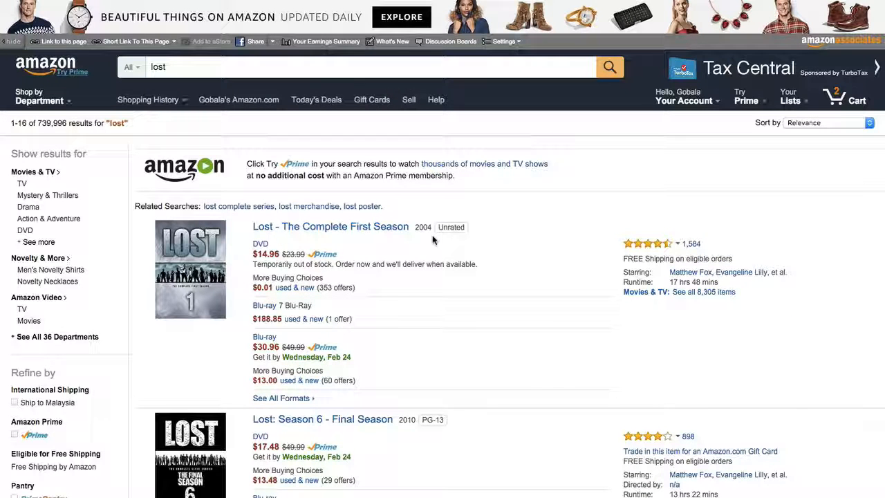
# Step: Look through the Amazon search results for "lost" and return to the Search Ads code creation page
pyautogui.scroll(-4, 469, 302)
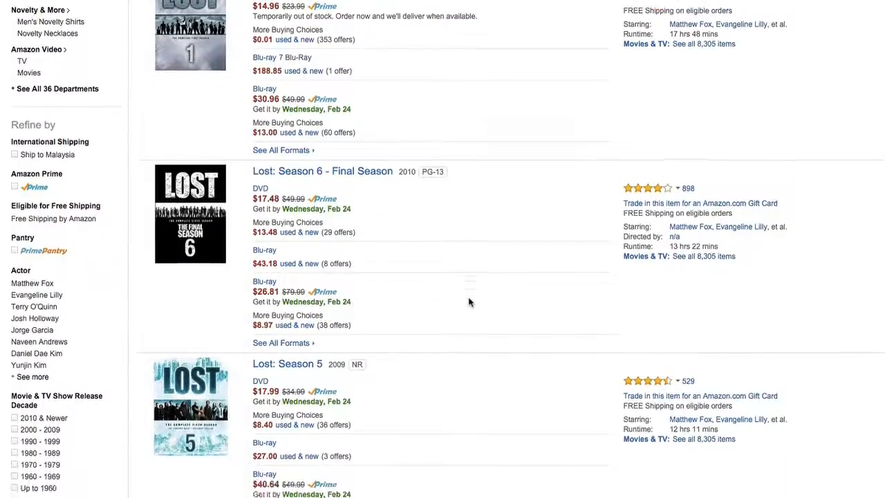
pyautogui.scroll(4, 469, 301)
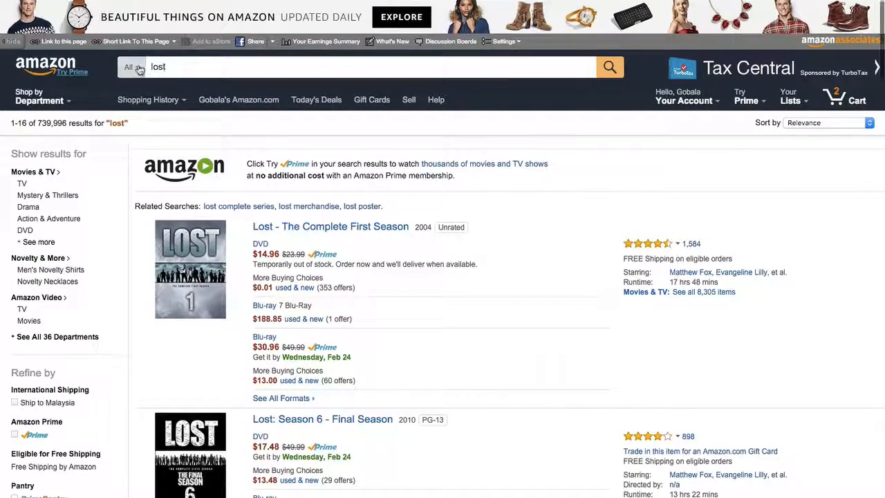
pyautogui.scroll(-15, 516, 323)
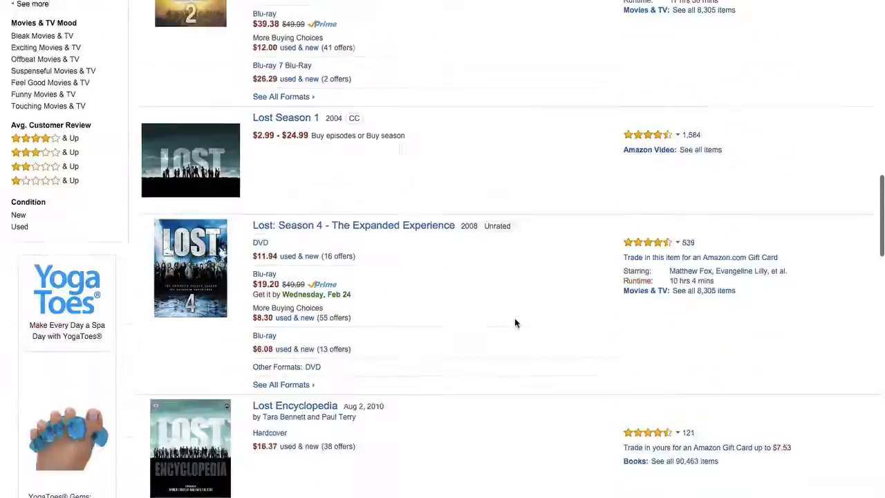
pyautogui.scroll(-5, 514, 322)
pyautogui.scroll(20, 515, 322)
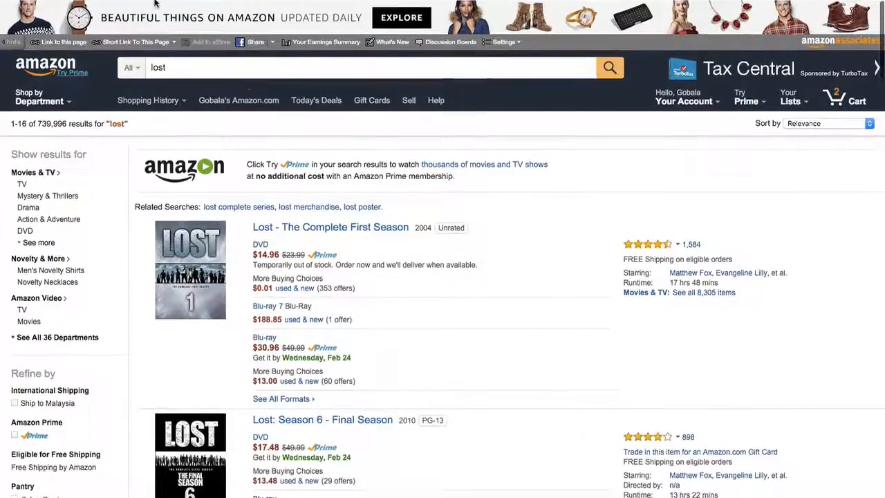
pyautogui.click(155, 1)
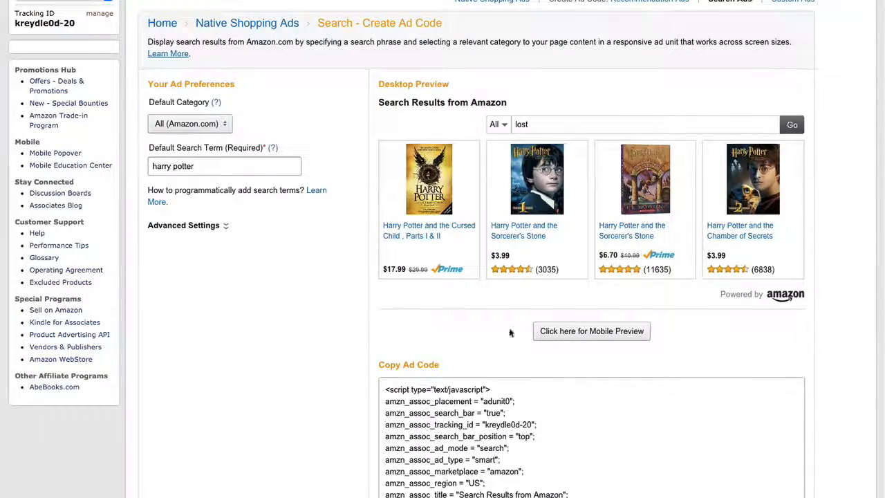
# Step: Review the generated Search Ads code below the preview and return to the ad preferences
pyautogui.scroll(-3, 834, 356)
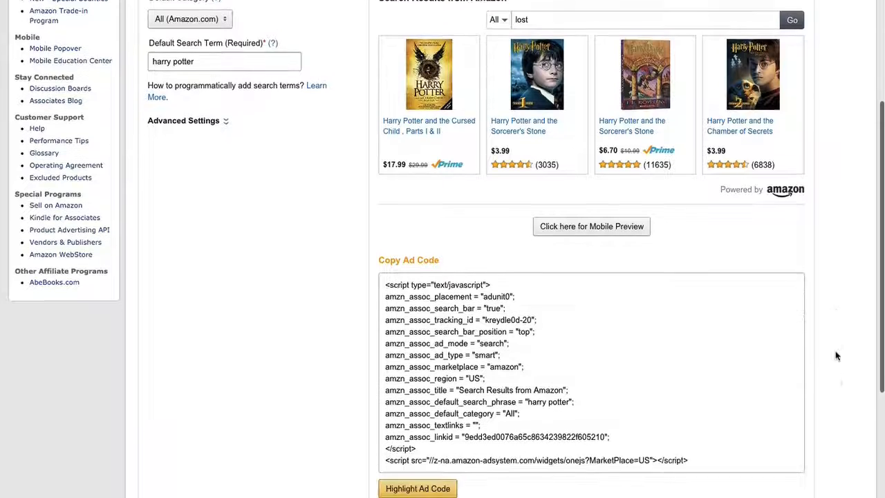
pyautogui.scroll(-1, 836, 355)
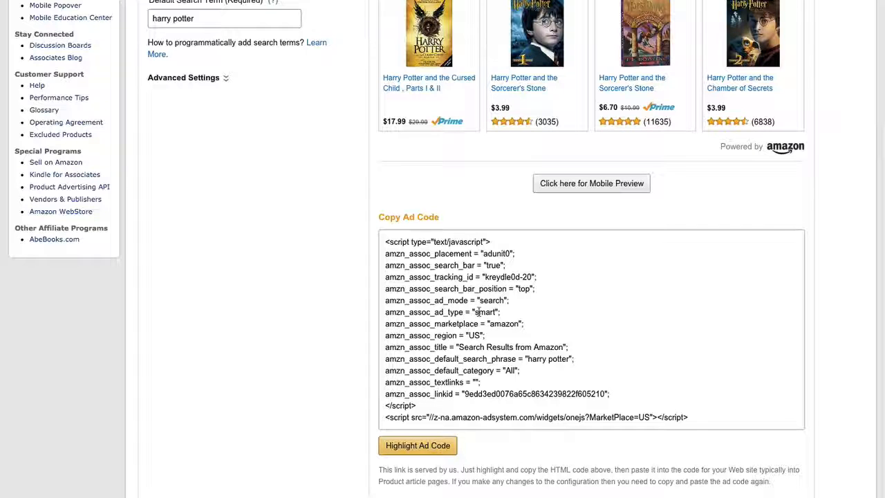
pyautogui.scroll(3, 359, 168)
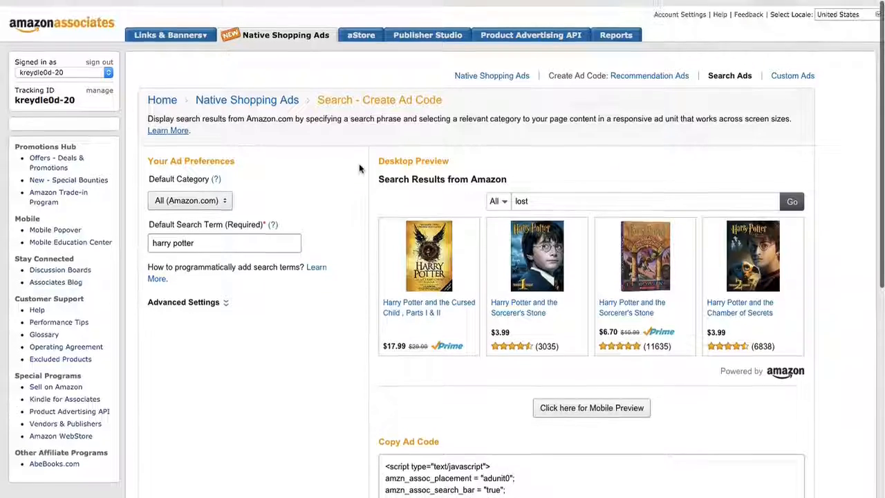